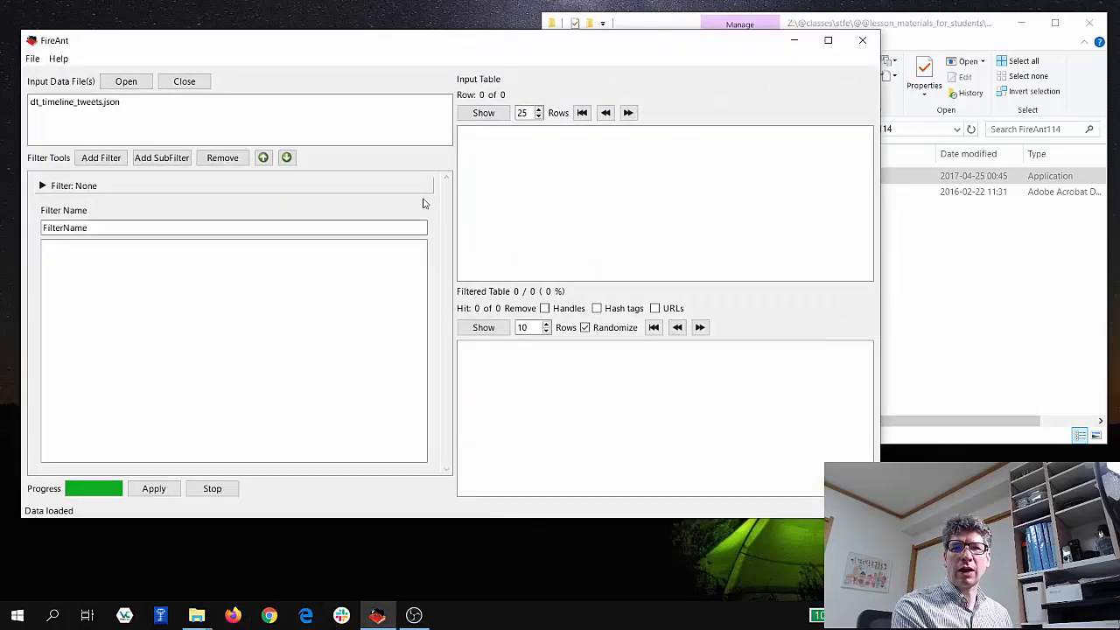
Maximize the FireAnt window so it fills the screen
left_click(828, 41)
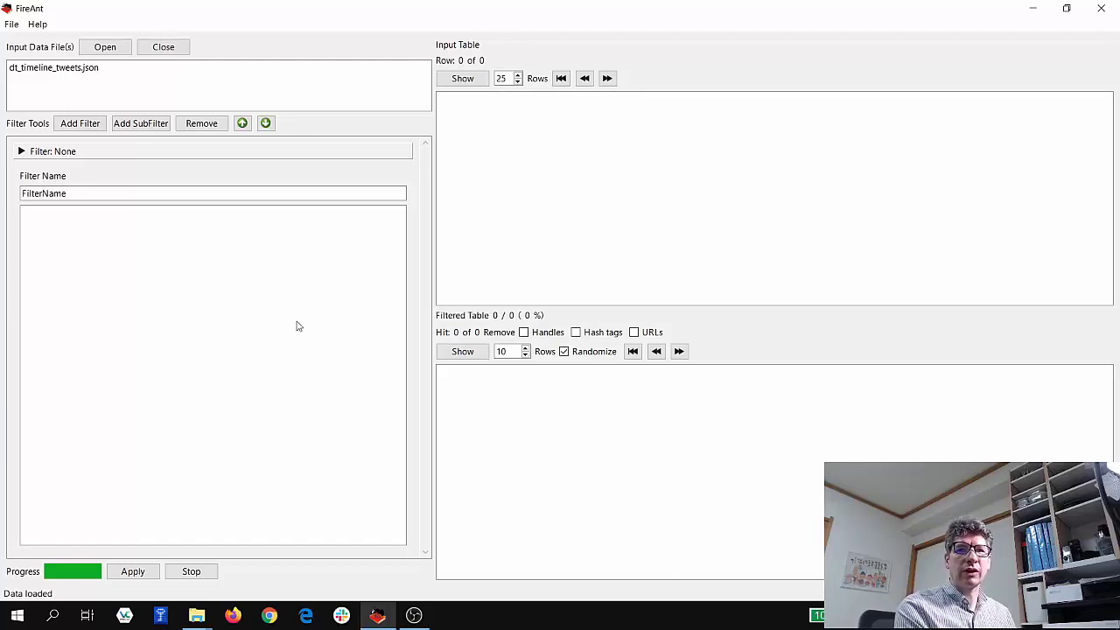
Open dt_timeline_tweets.json and move and enlarge the Import JSON data field chooser
left_click(105, 49)
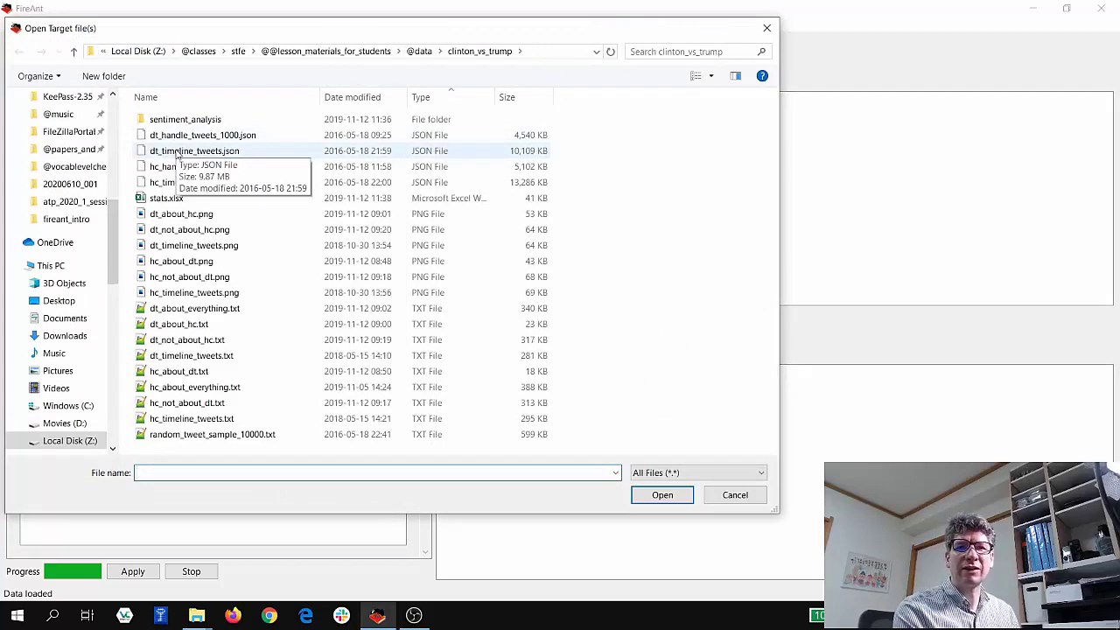
double_click(175, 151)
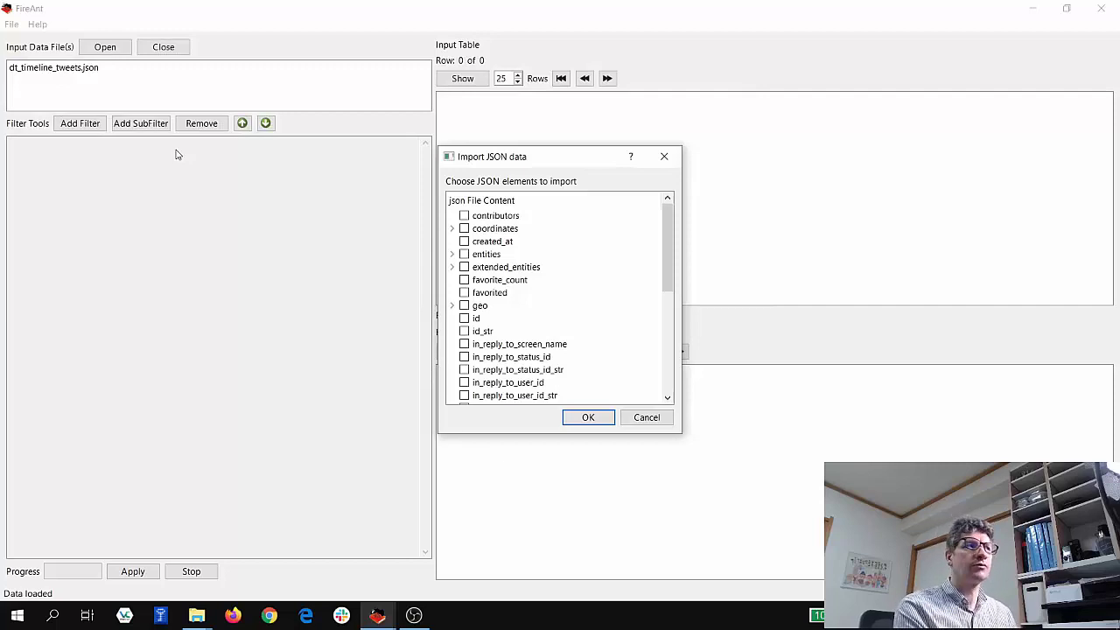
left_click_drag(503, 159, 367, 99)
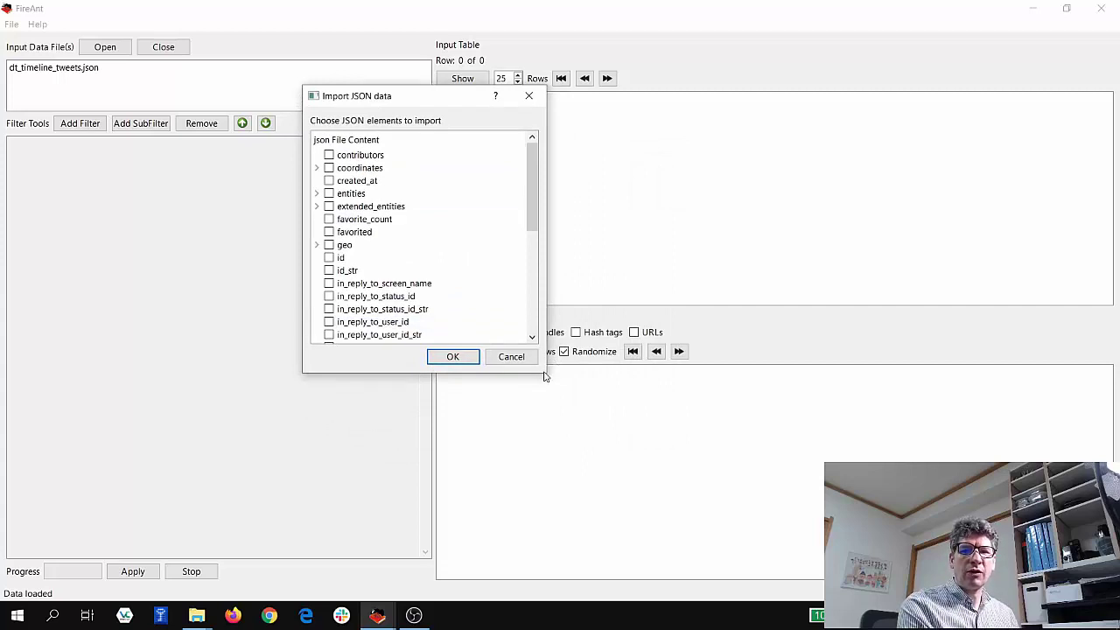
left_click_drag(546, 376, 632, 510)
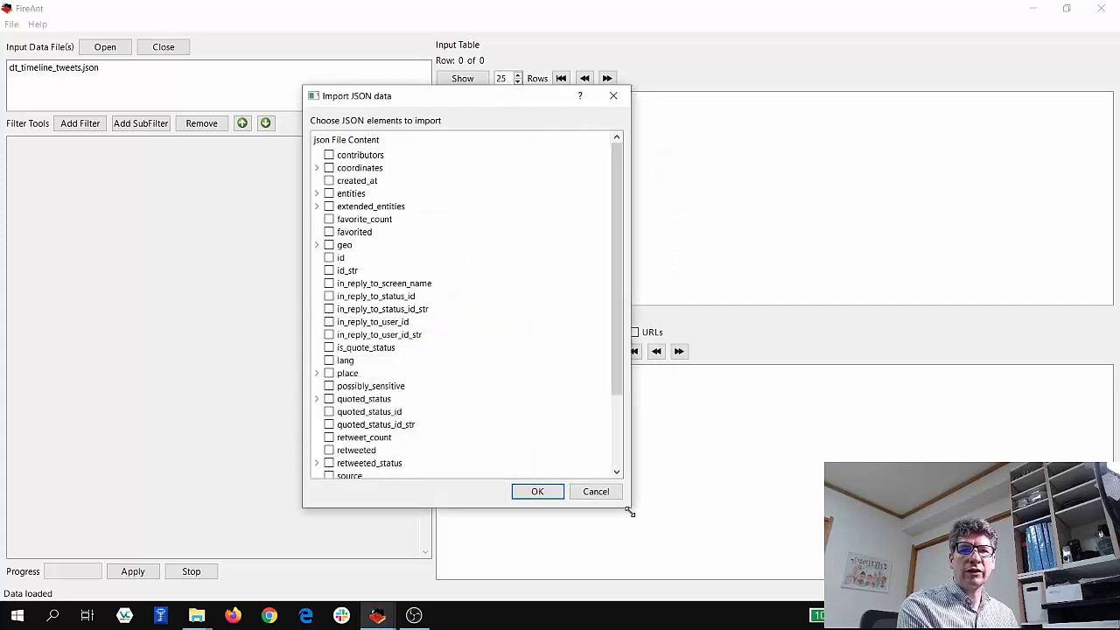
left_click_drag(492, 99, 478, 55)
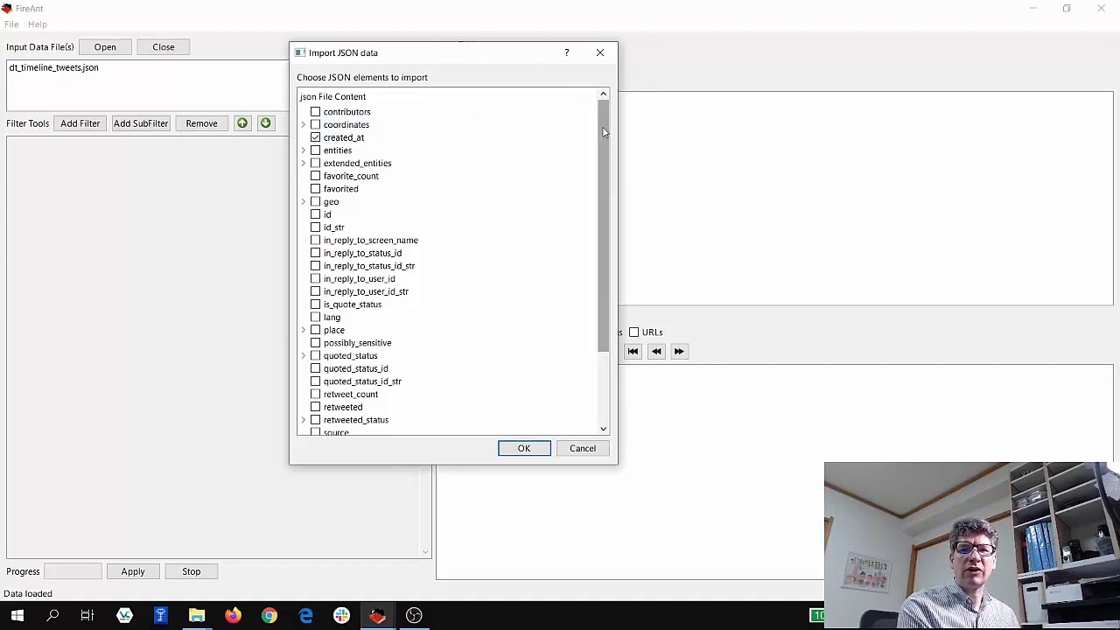
Import the created_at, text and user screen_name fields, loading 3205 tweets
left_click_drag(603, 134, 593, 275)
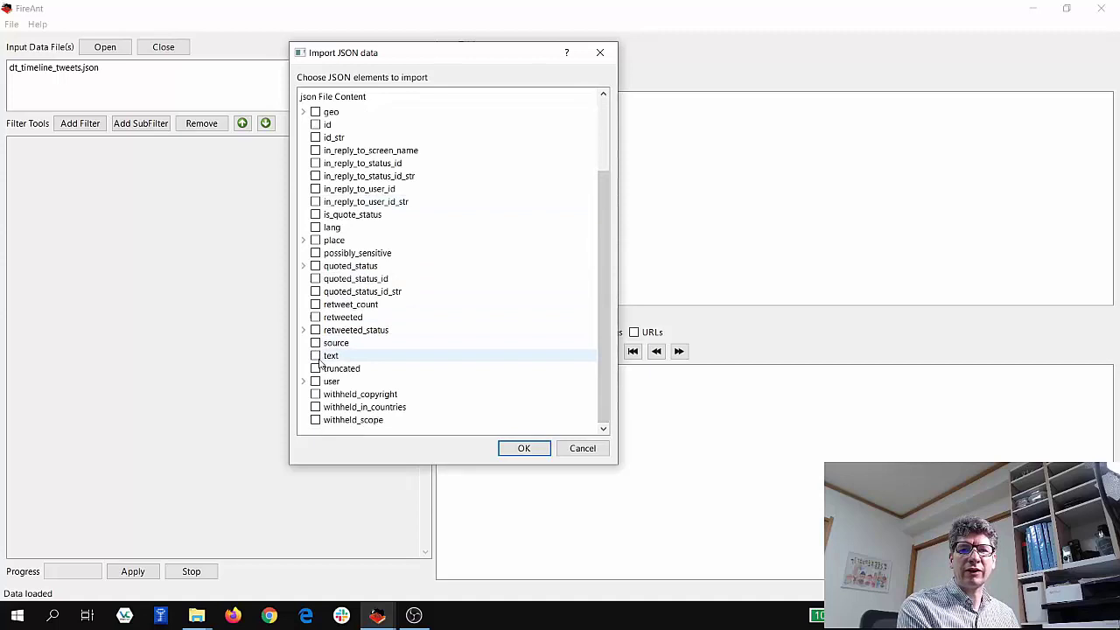
left_click(315, 356)
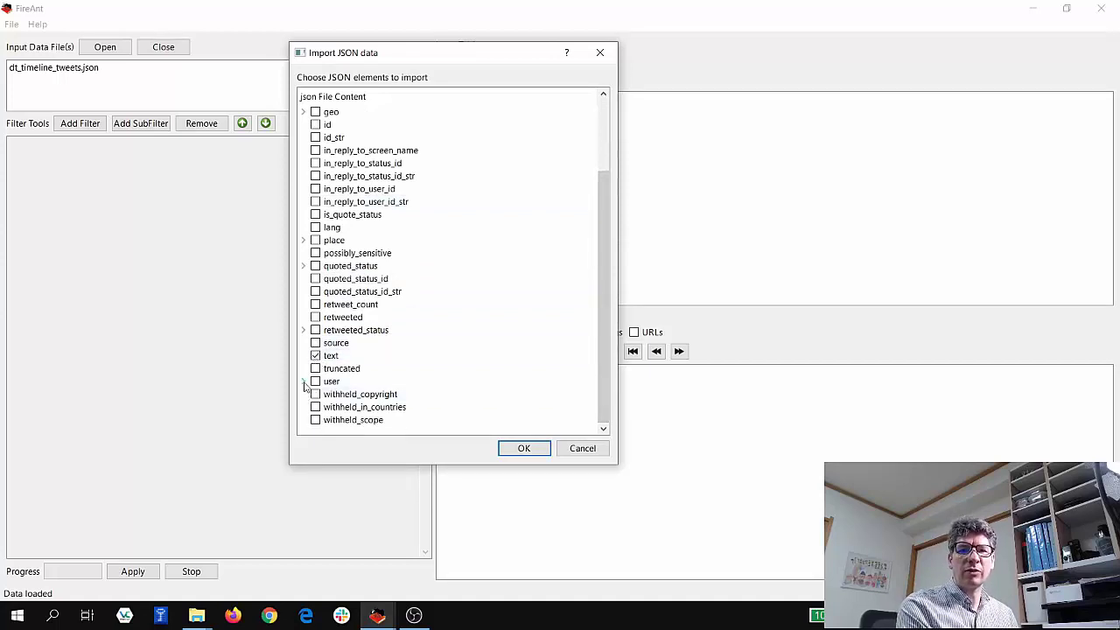
left_click(303, 381)
scroll(603, 227, "down", 7)
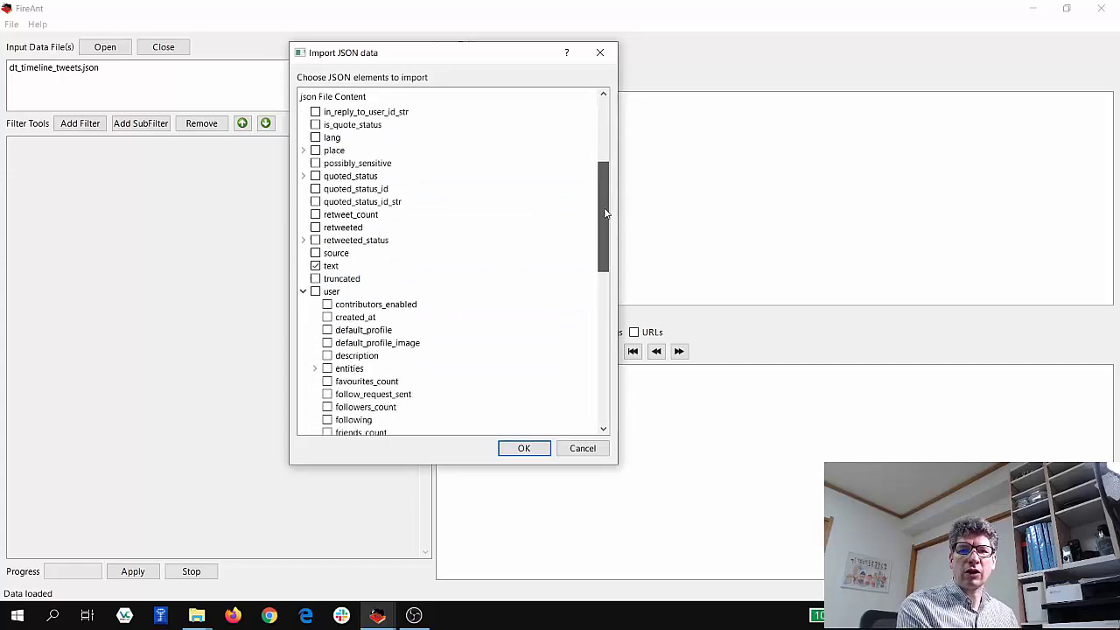
left_click_drag(608, 275, 607, 359)
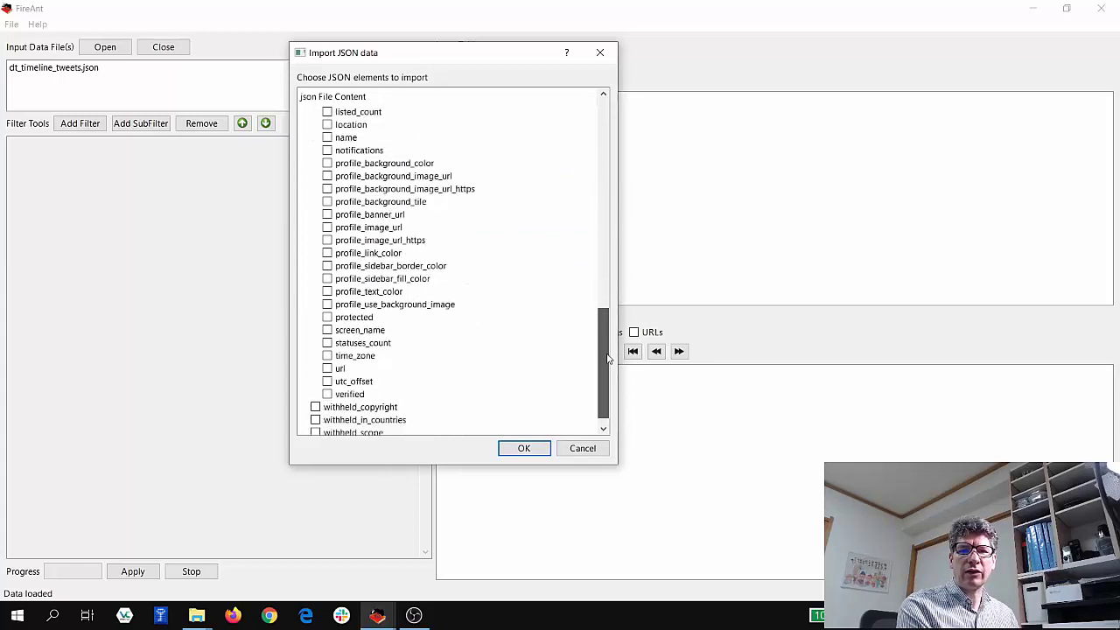
left_click(329, 330)
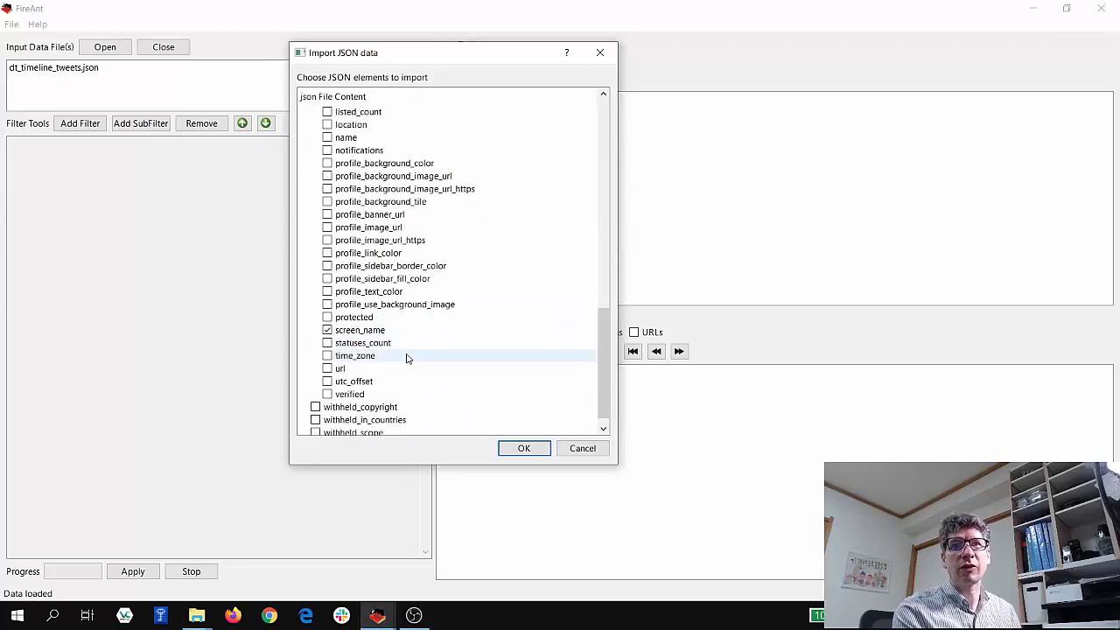
left_click(517, 448)
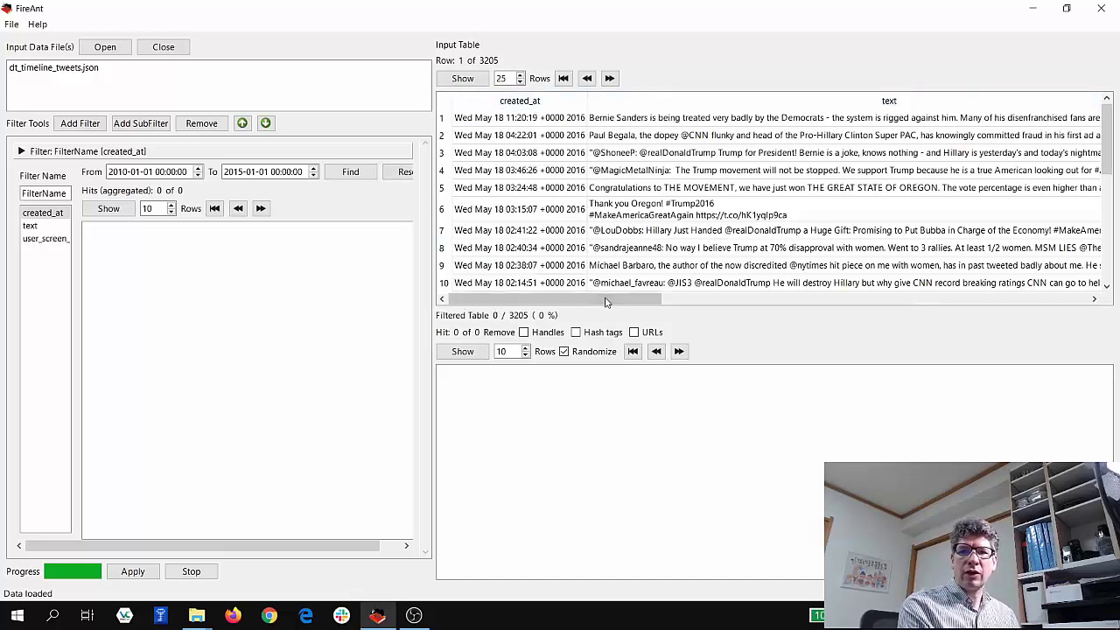
Scroll the input table right to reveal the text and user_screen_name columns
left_click_drag(661, 304, 934, 320)
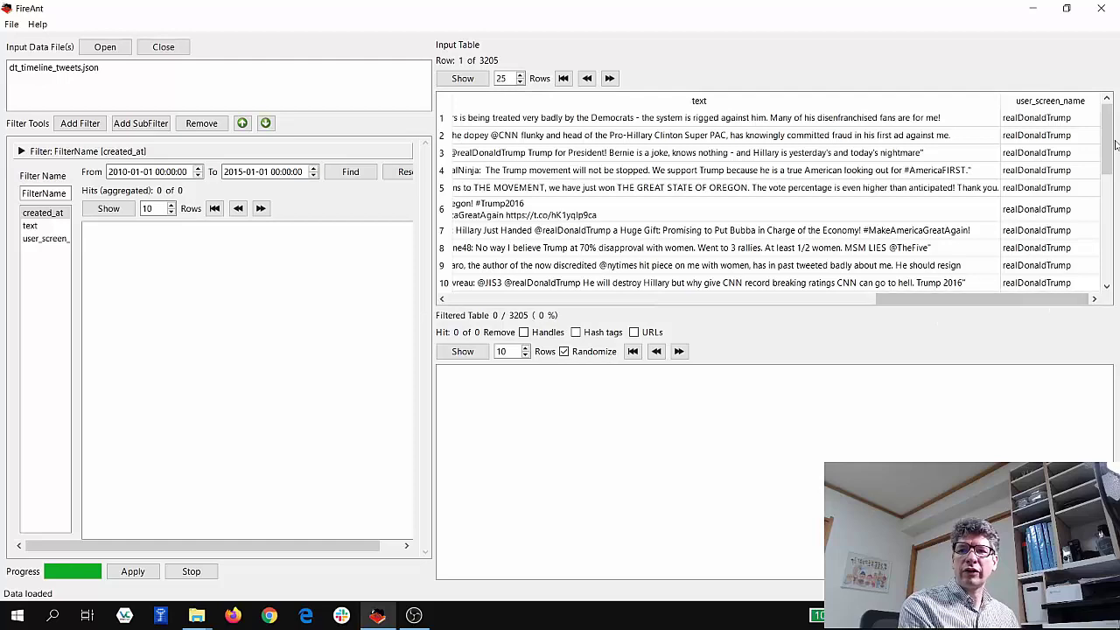
mouse_move(1108, 114)
left_mouse_down()
mouse_move(1108, 234)
mouse_move(1110, 110)
left_mouse_up()
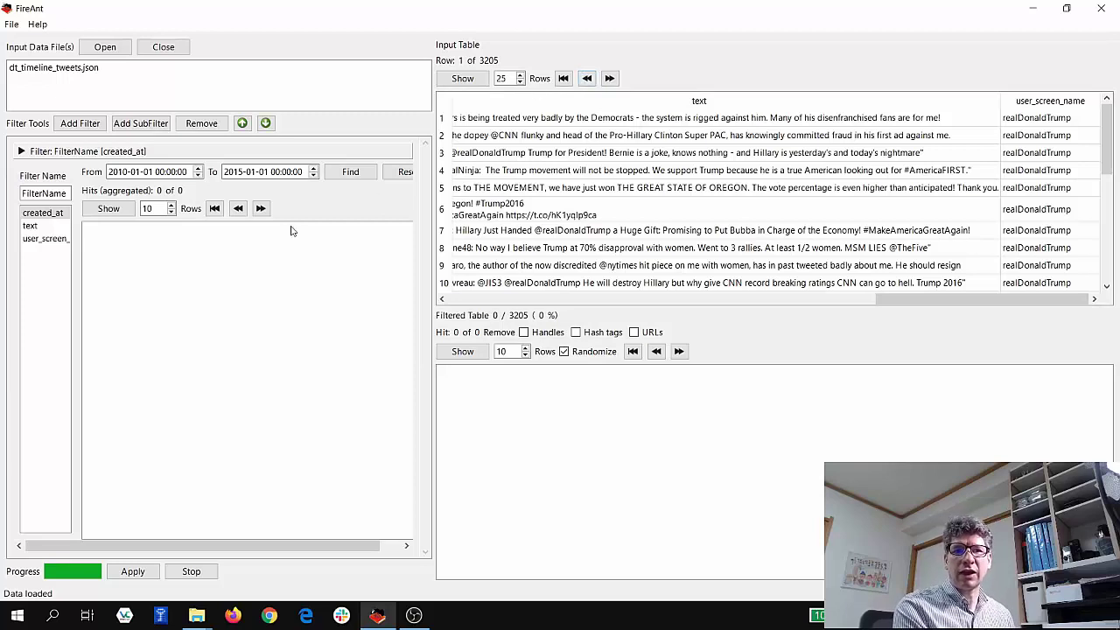
Search the text filter for the word 'clinton', finding 71 hits
left_click(31, 227)
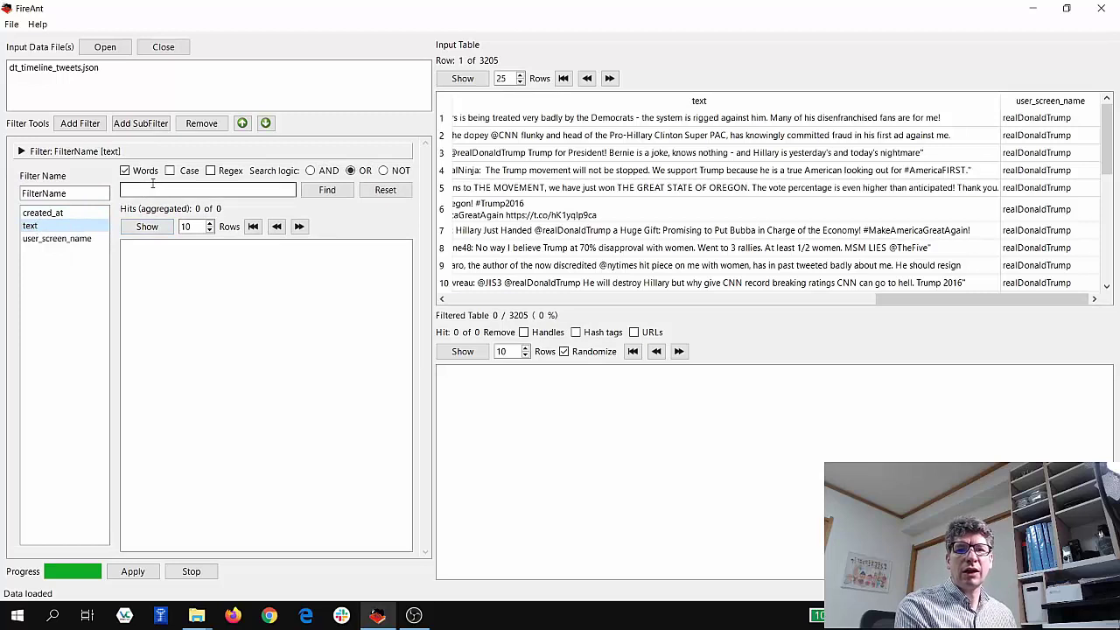
left_click(157, 189)
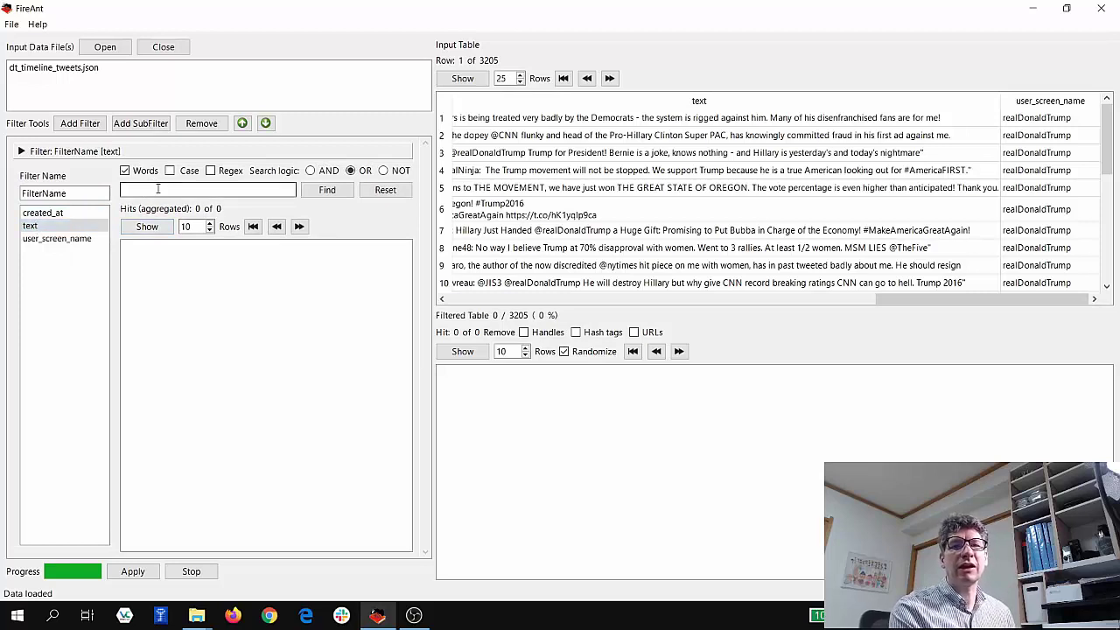
type("clinton")
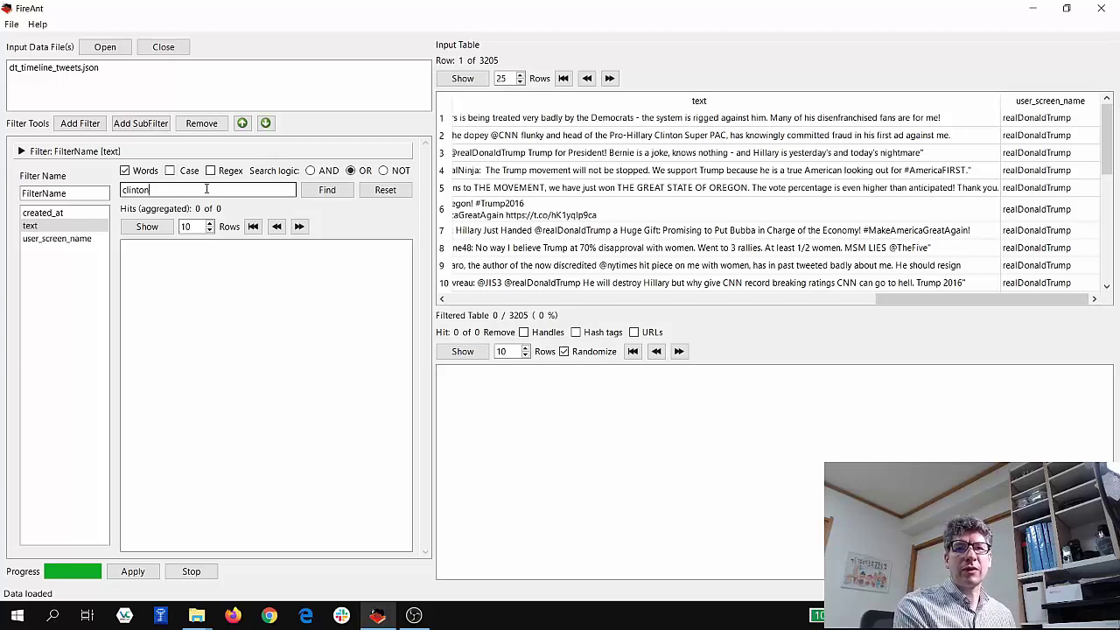
left_click(325, 191)
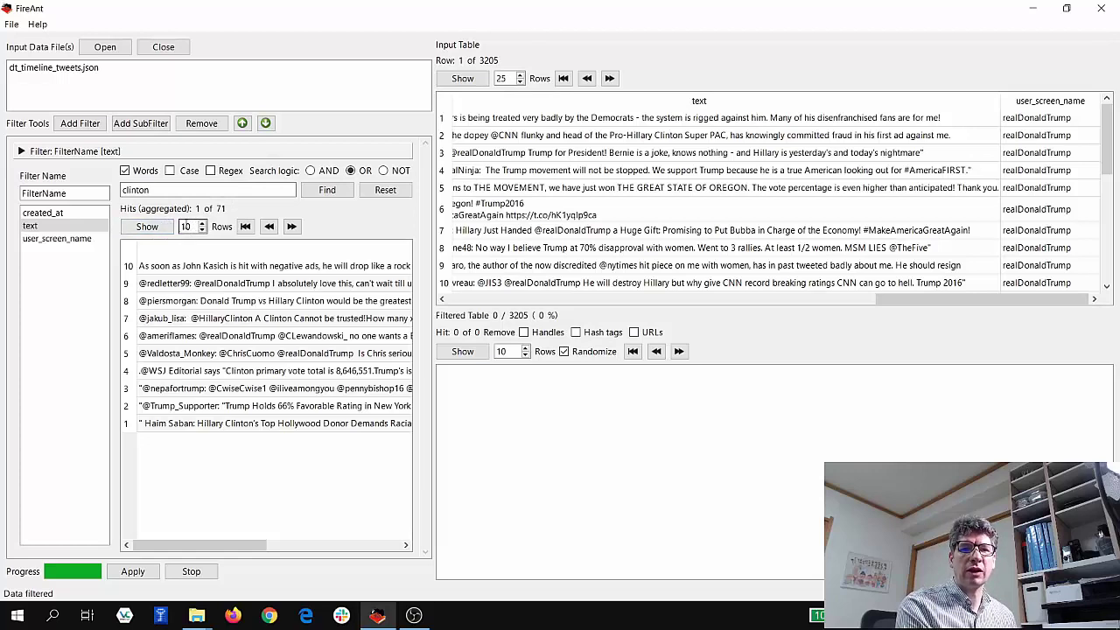
Set the displayed row count to 71 to list every matching tweet
key("BackSpace")
key("BackSpace")
type("71")
key("Return")
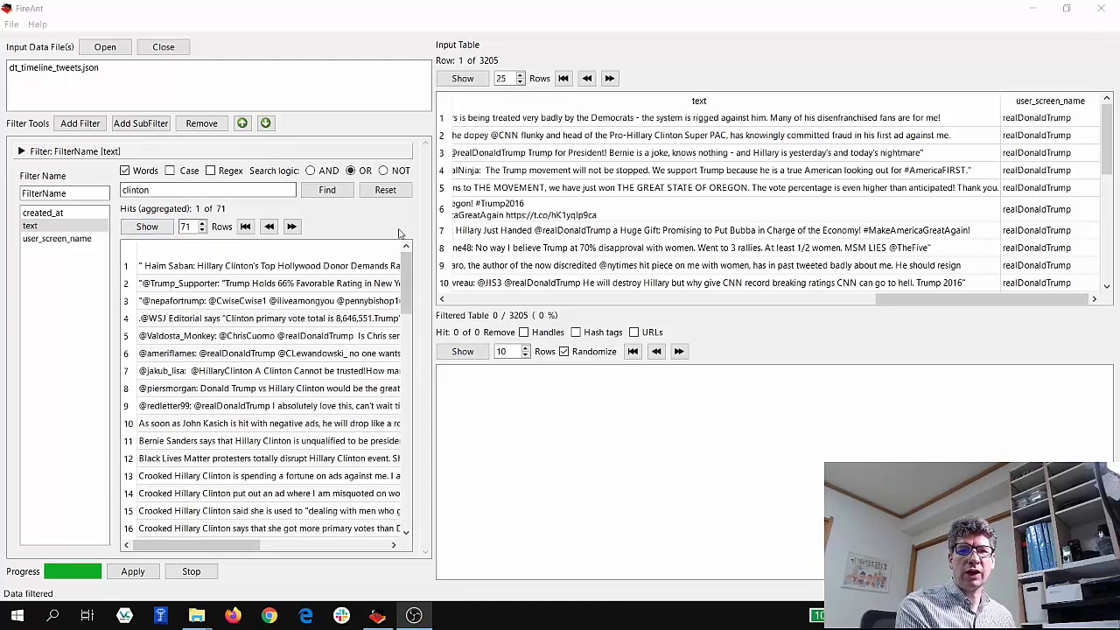
Apply the clinton filter, leaving 71 of 3205 tweets in the filtered table
mouse_move(405, 273)
left_mouse_down()
mouse_move(397, 492)
mouse_move(405, 254)
left_mouse_up()
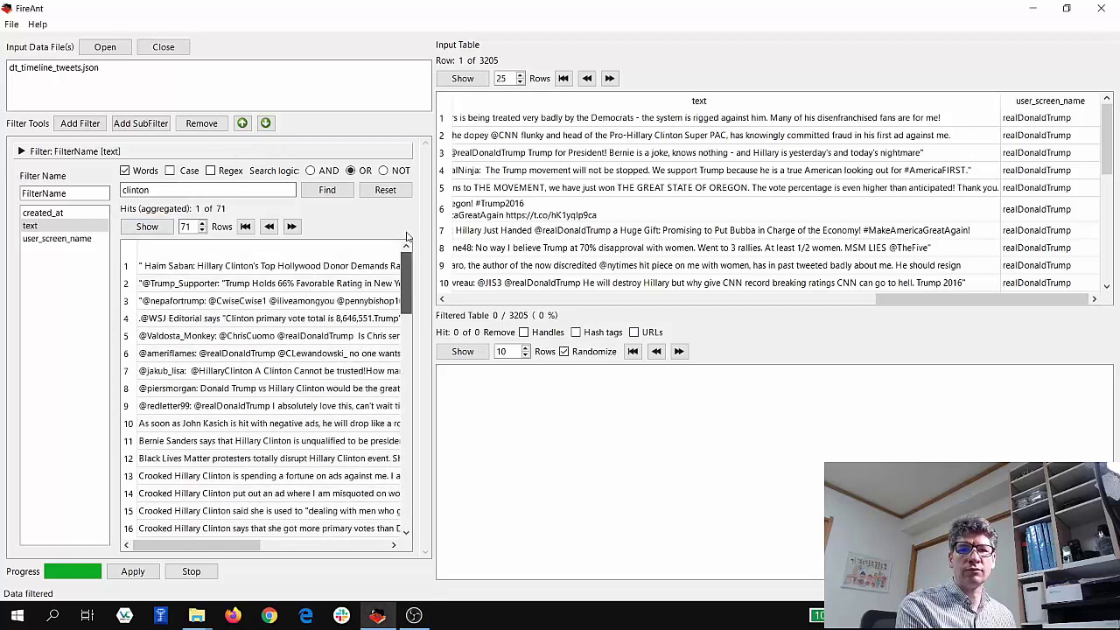
left_click(131, 571)
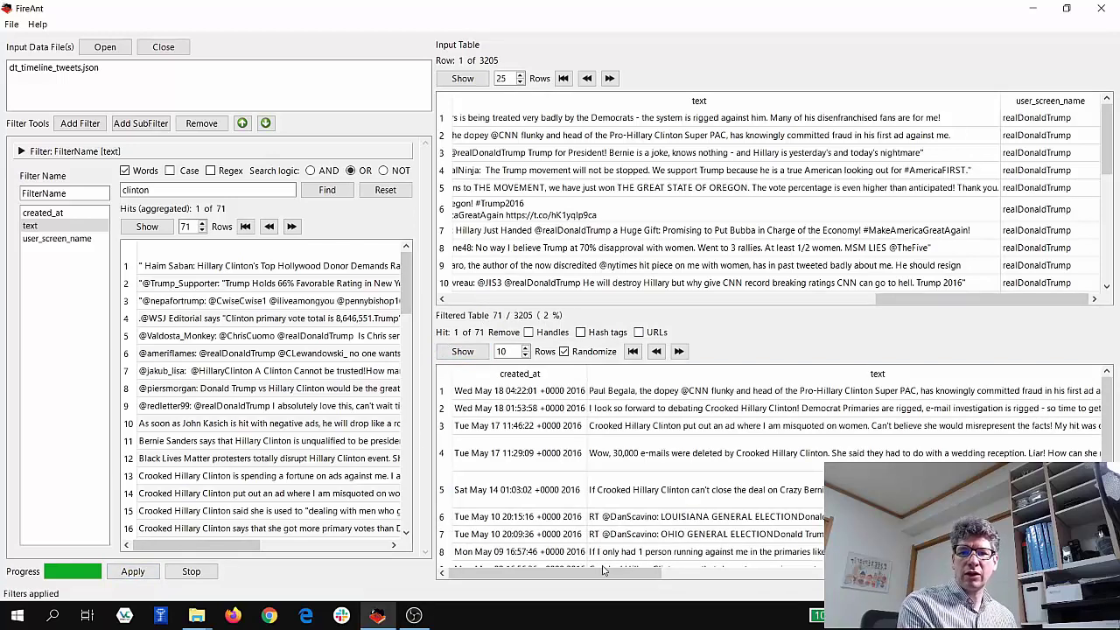
left_click_drag(603, 572, 525, 574)
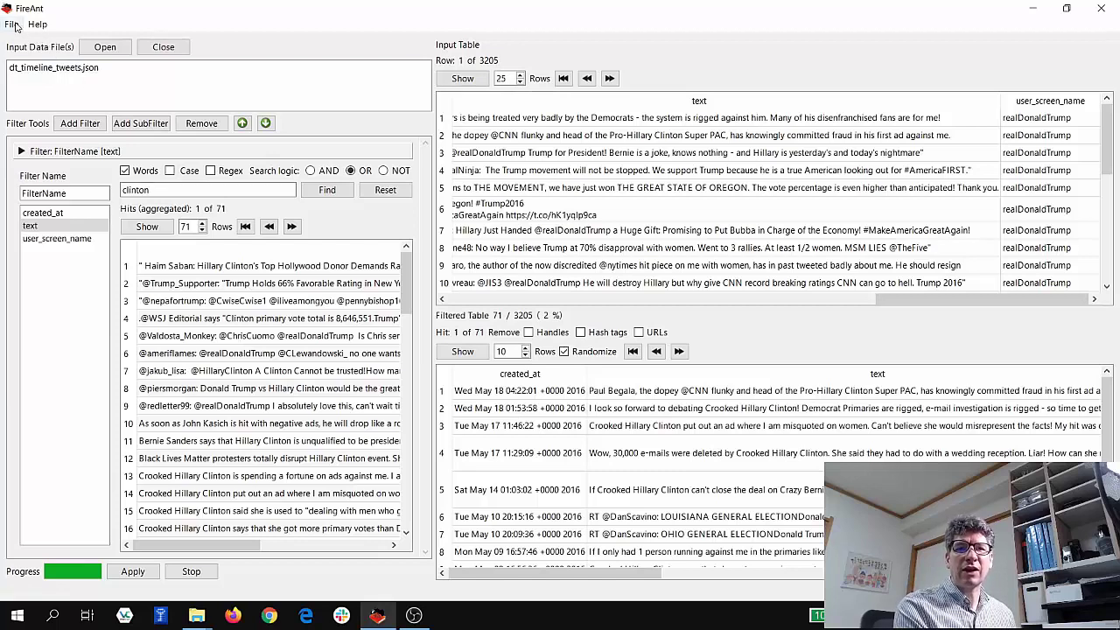
Start a raw filtered data export with only the text column selected
left_click(12, 25)
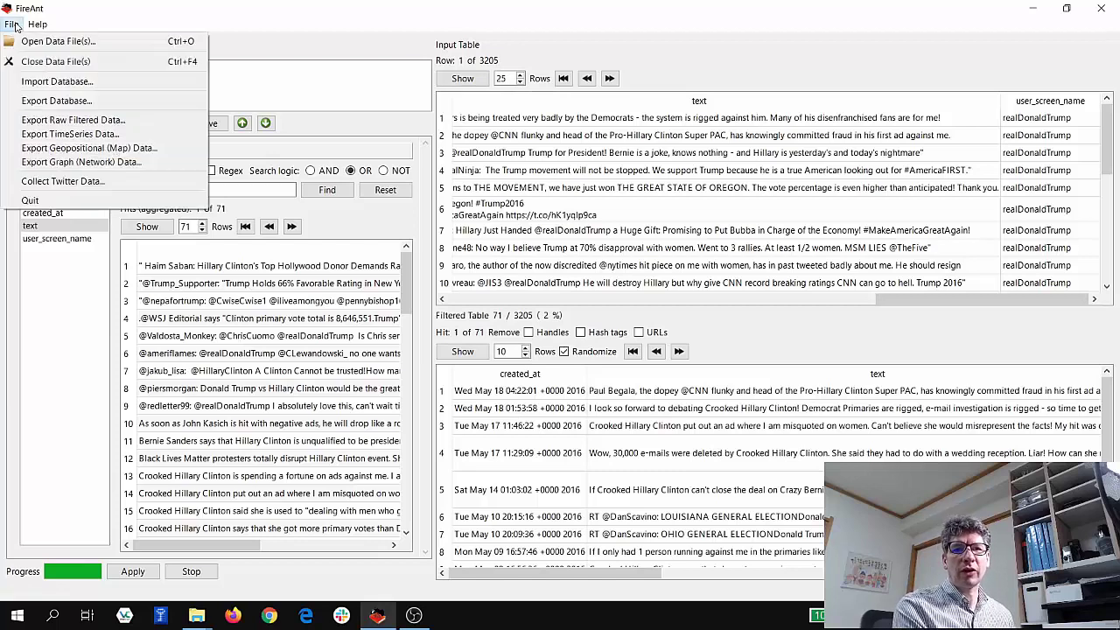
left_click(93, 122)
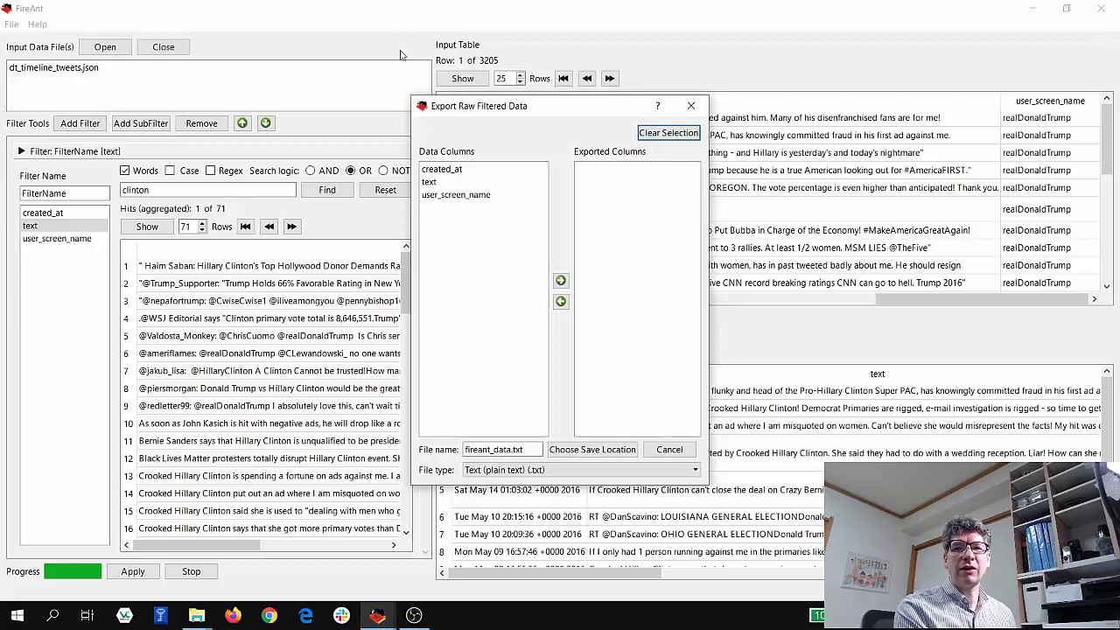
left_click_drag(553, 100, 455, 99)
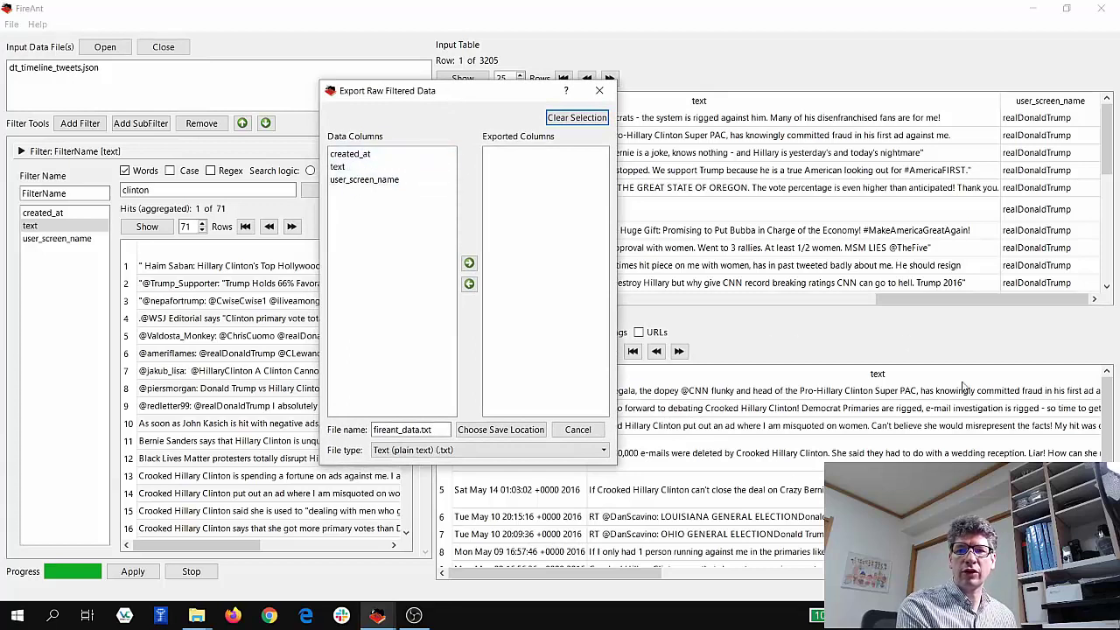
left_click(347, 169)
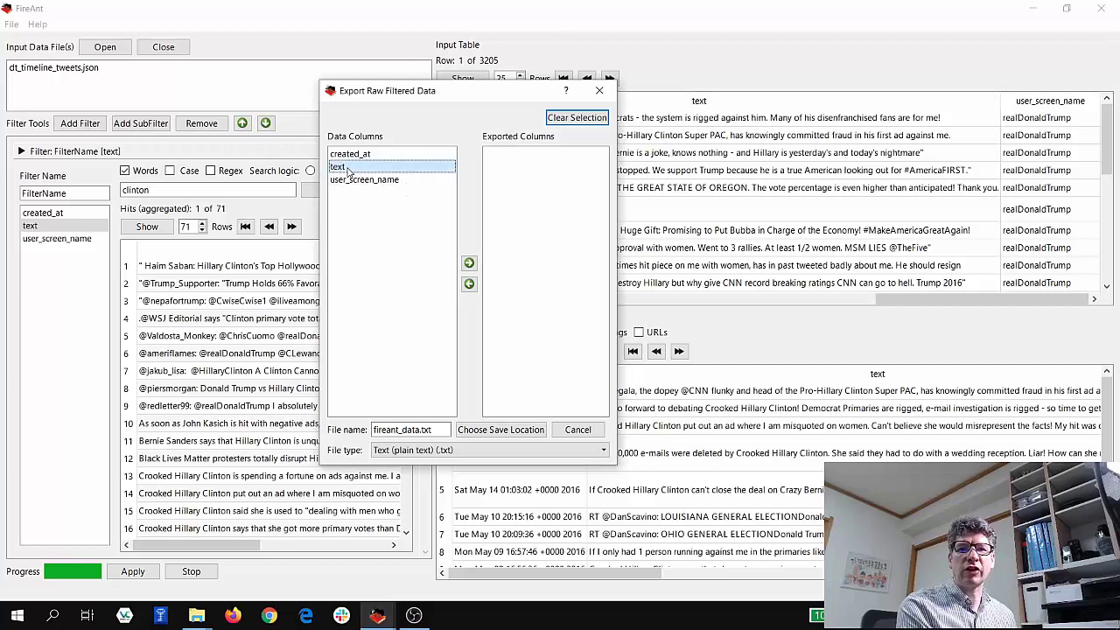
left_click(469, 262)
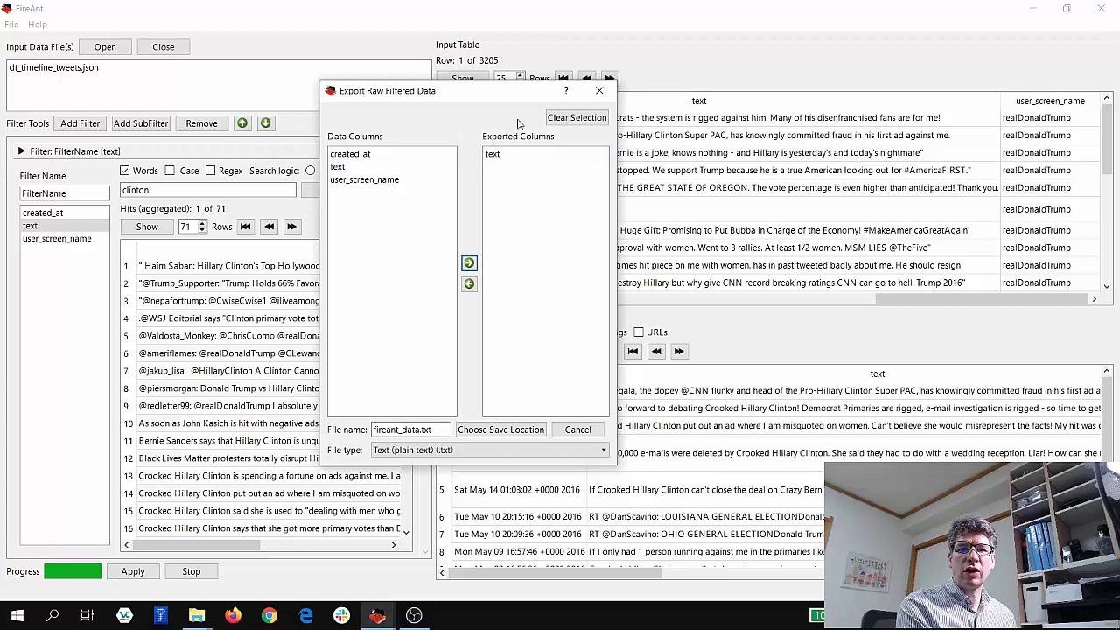
Name the export fireant_data_trump.txt and save it in the clinton_vs_trump folder
left_click(374, 429)
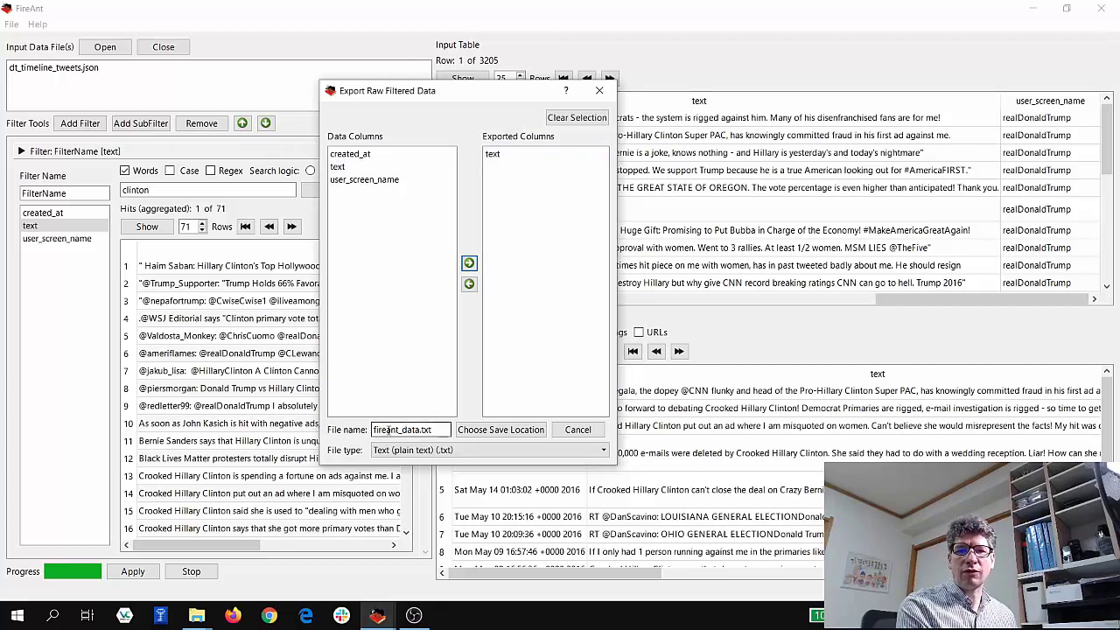
left_click(424, 430)
type("_trump")
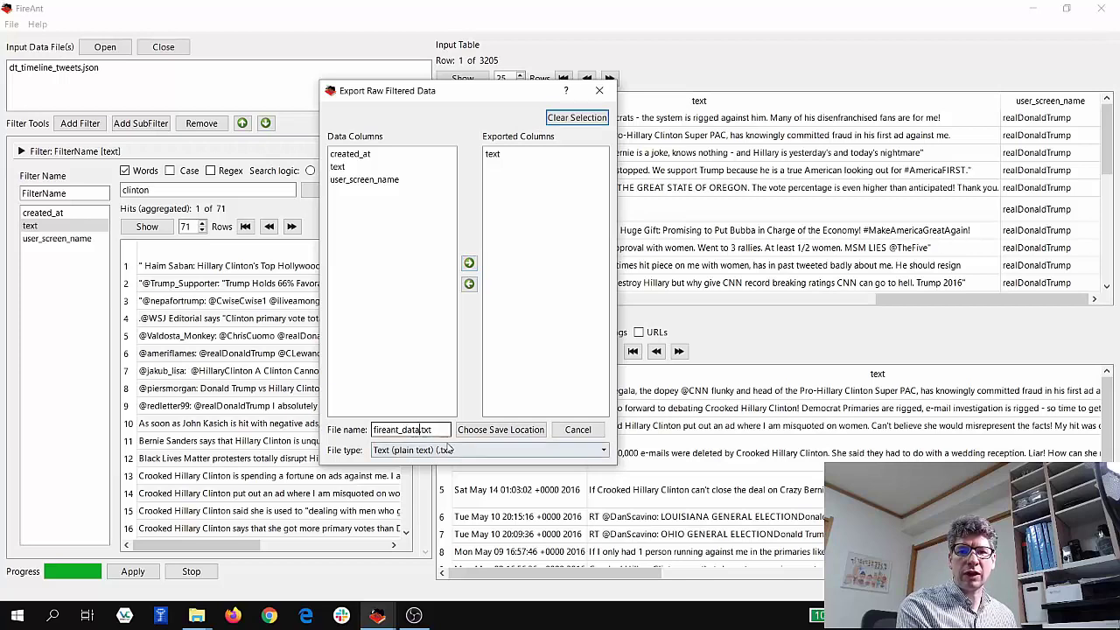
key("Return")
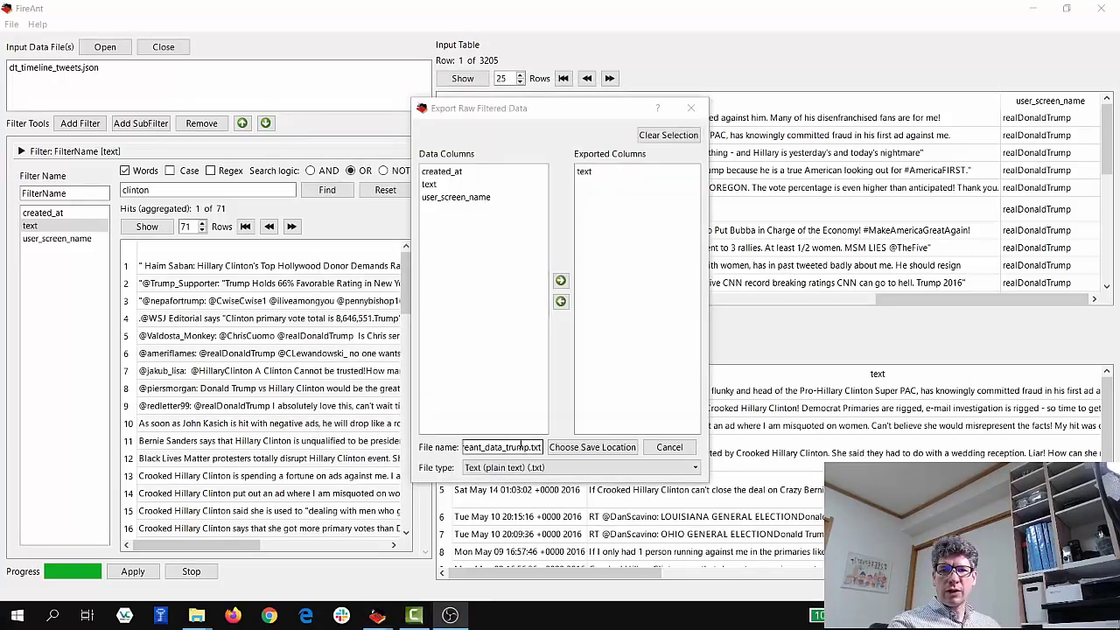
left_click(598, 450)
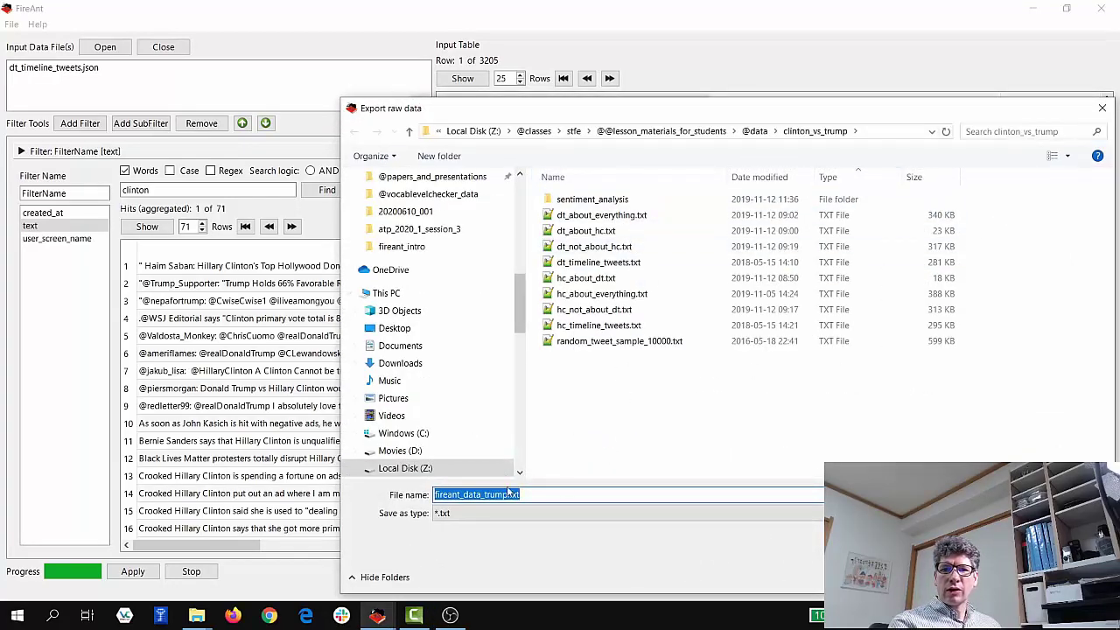
key("Return")
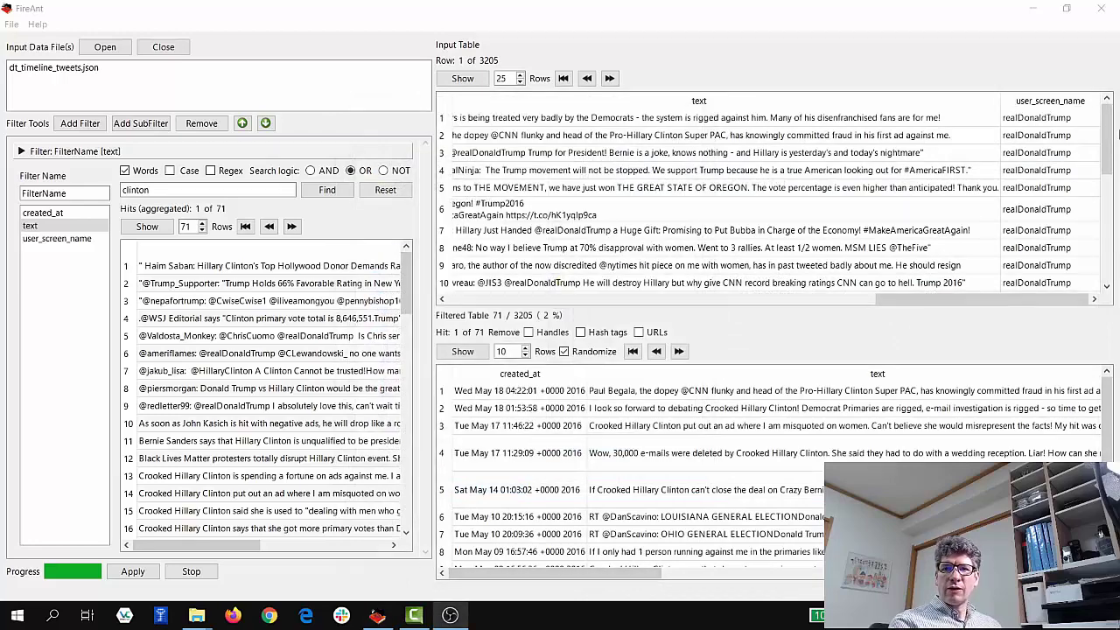
Minimize FireAnt and open fireant_data_trump.txt in Notepad++
left_click(1033, 7)
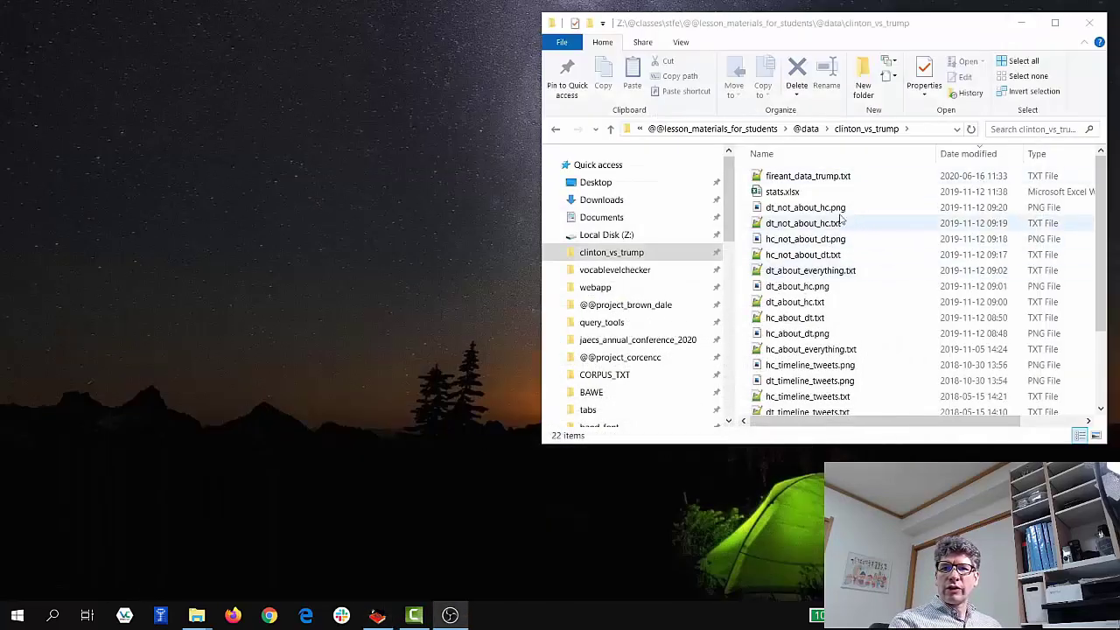
left_click(797, 178)
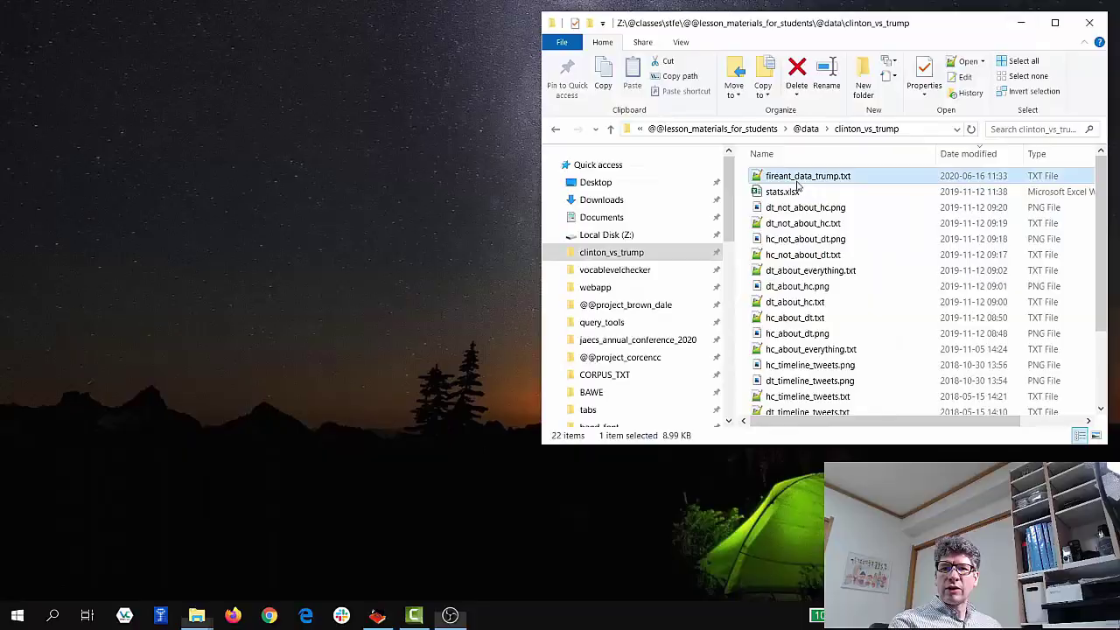
double_click(796, 177)
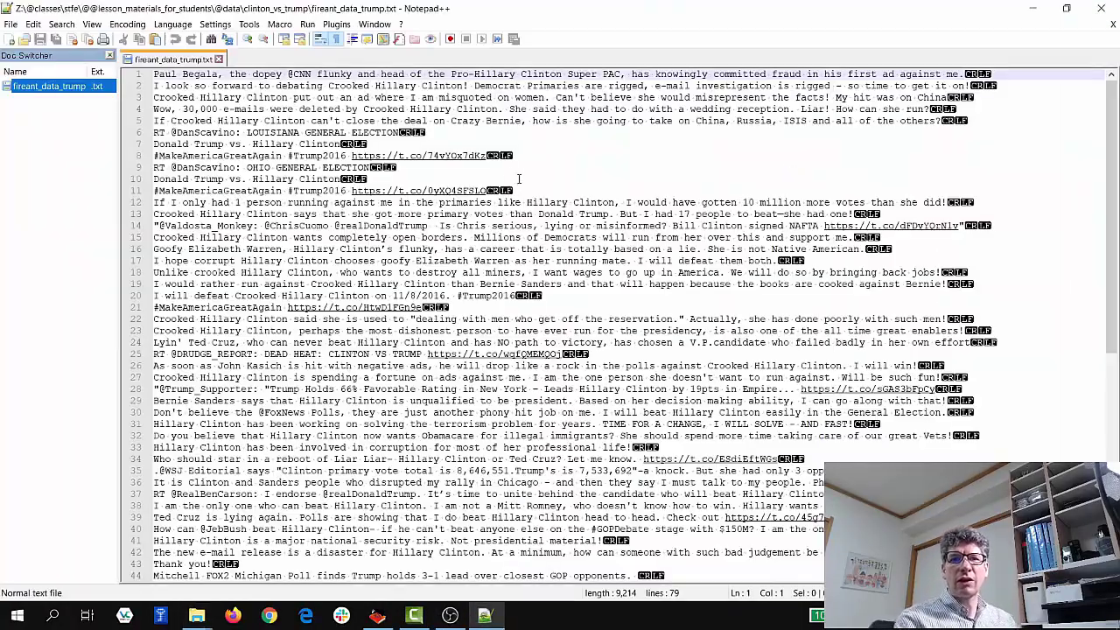
Scroll through the 79 exported tweet lines, then switch back to FireAnt
scroll(519, 178, "down", 12)
scroll(517, 181, "up", 7)
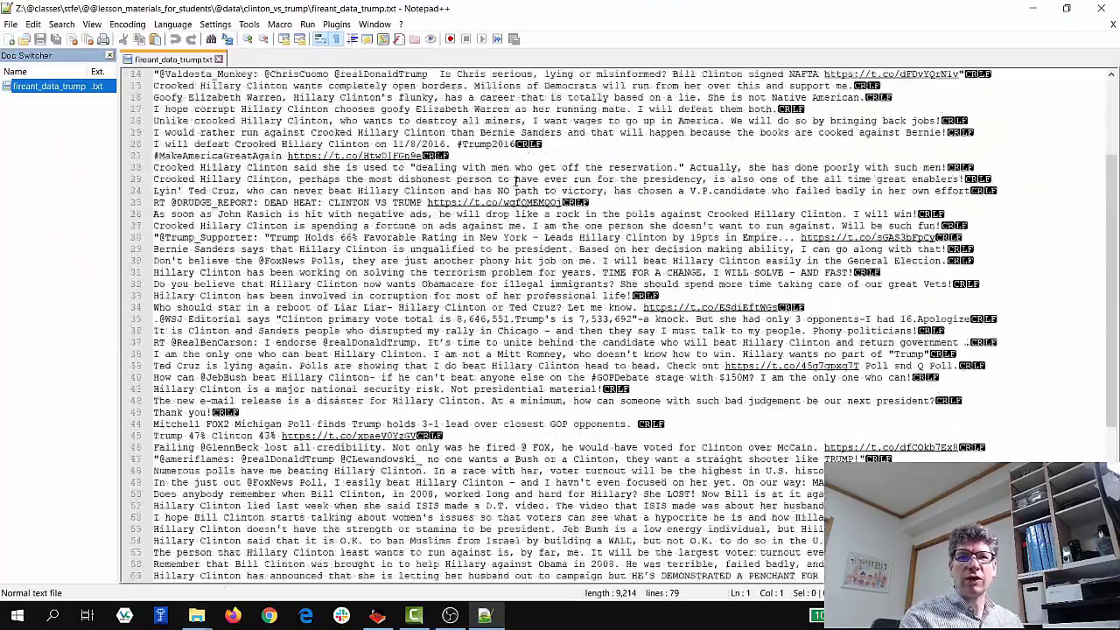
scroll(516, 181, "up", 3)
scroll(517, 181, "down", 10)
scroll(516, 181, "up", 3)
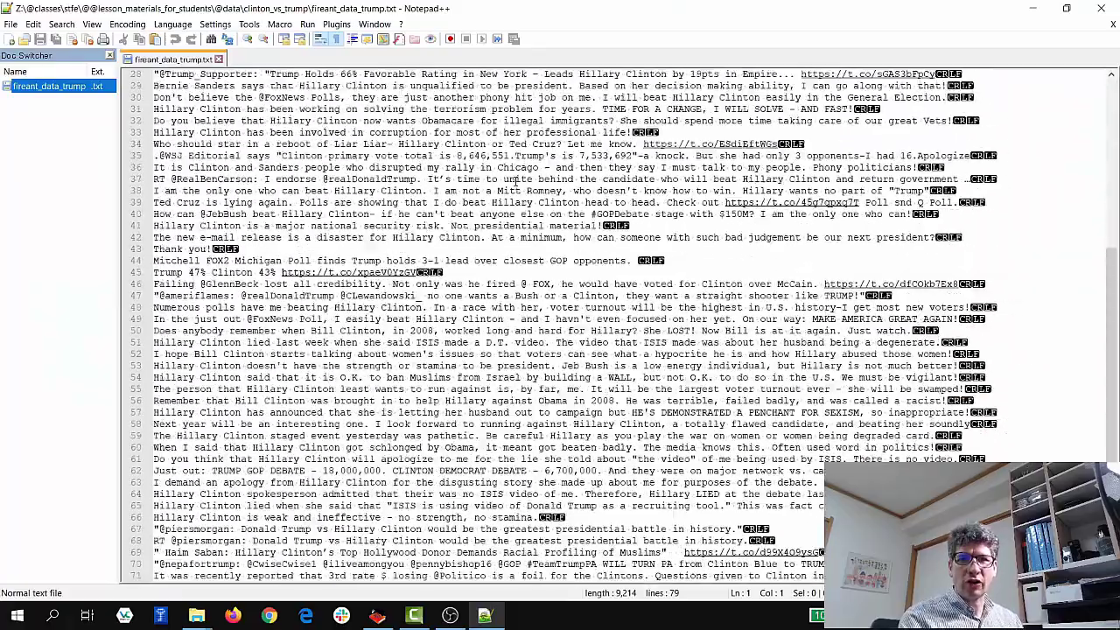
scroll(516, 181, "up", 9)
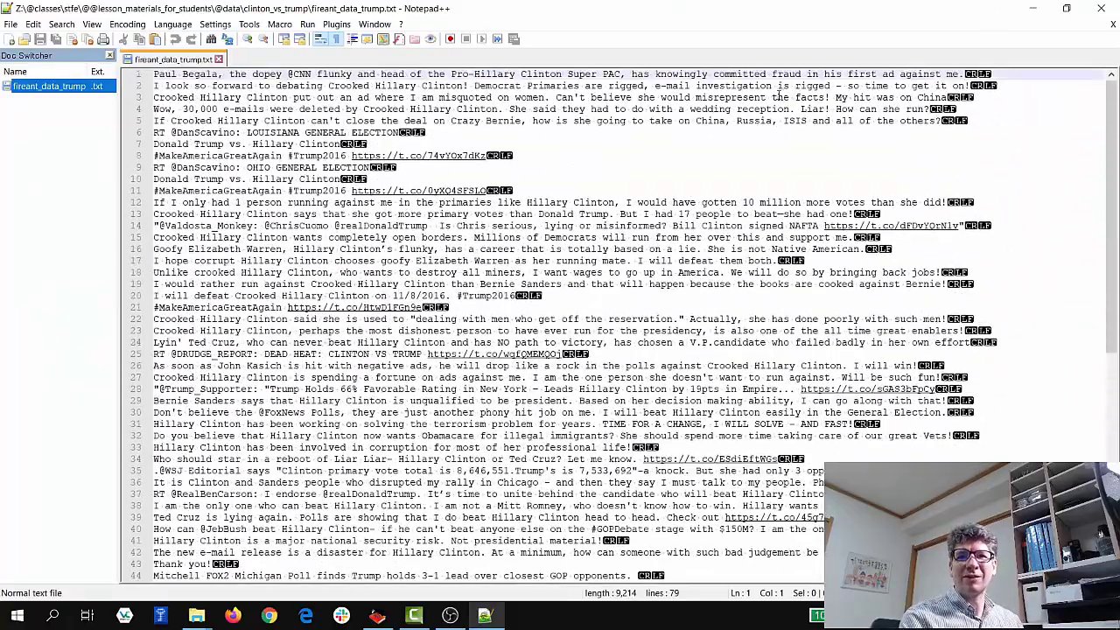
left_click(375, 617)
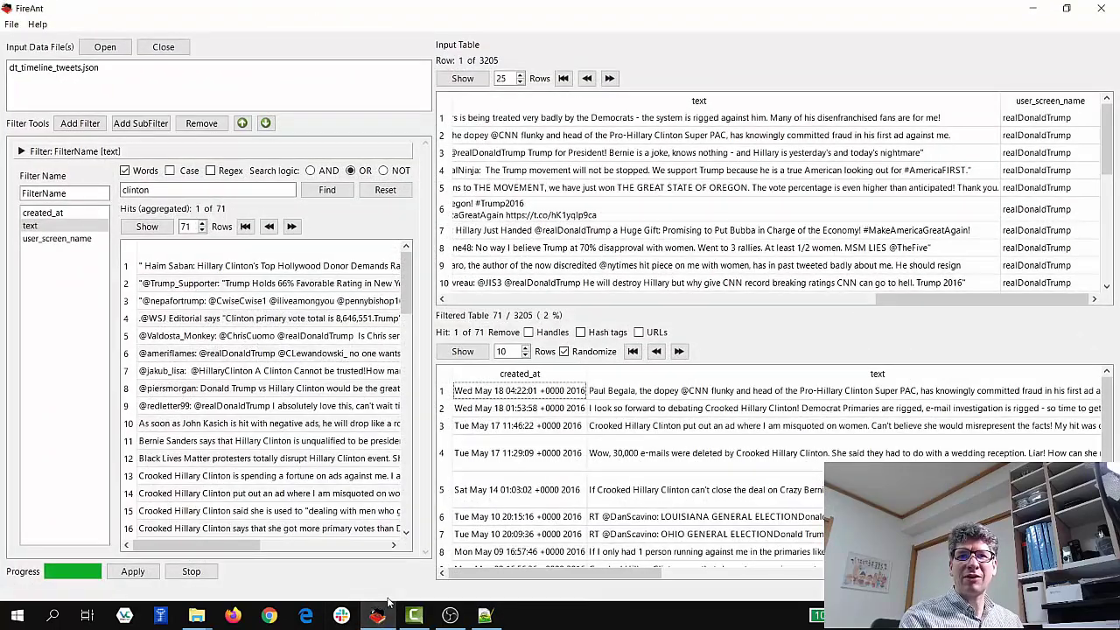